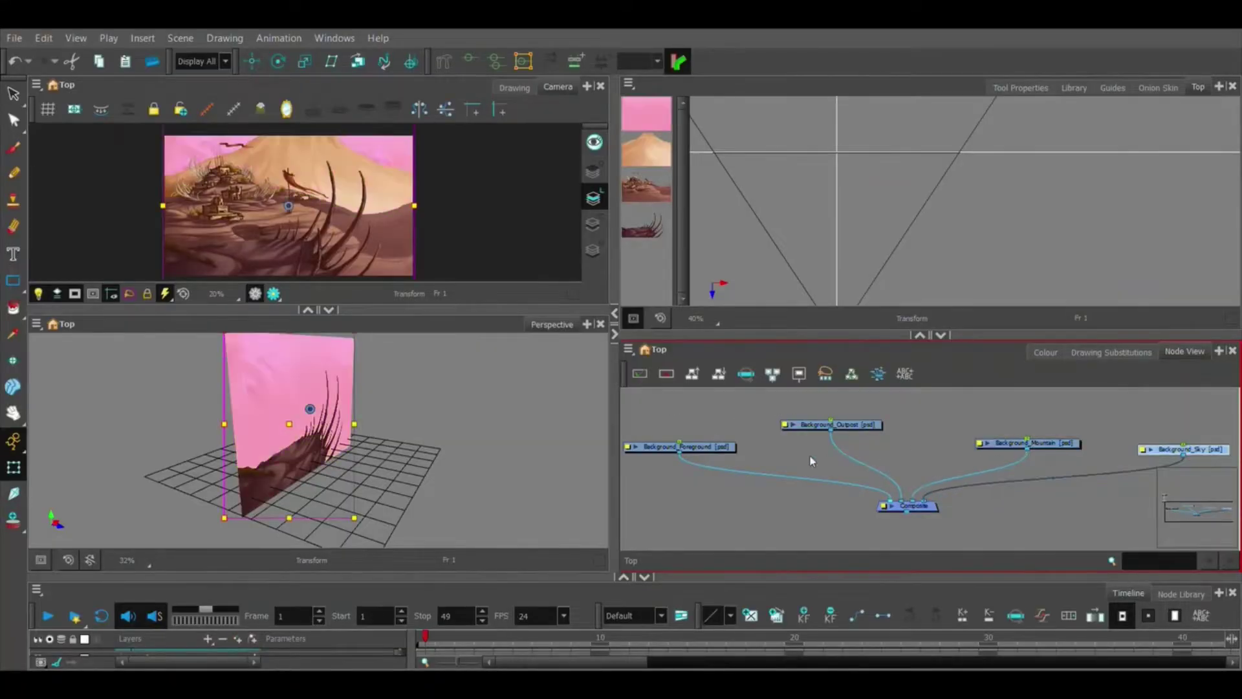
- Select the Foreground, Outpost, Mountain and Sky layers in turn to inspect them
{"action": "left_click", "coordinate": [713, 448]}
{"action": "left_click", "coordinate": [852, 428]}
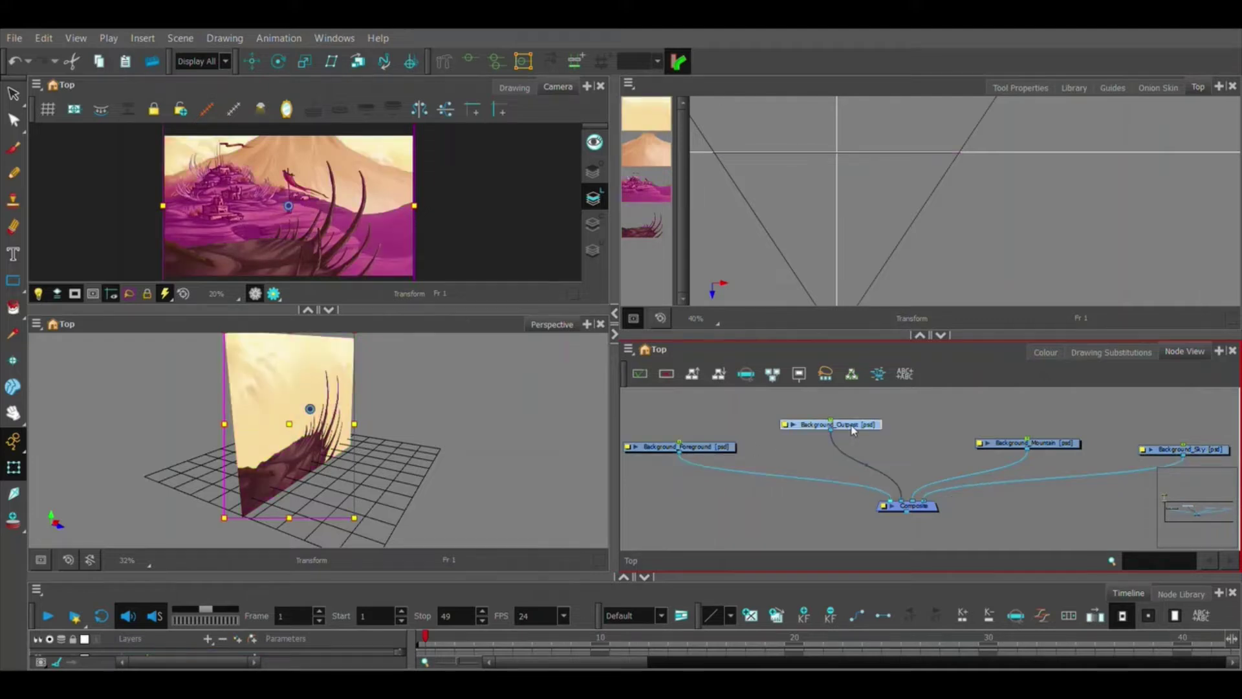
{"action": "left_click", "coordinate": [1058, 444]}
{"action": "left_click", "coordinate": [1212, 449]}
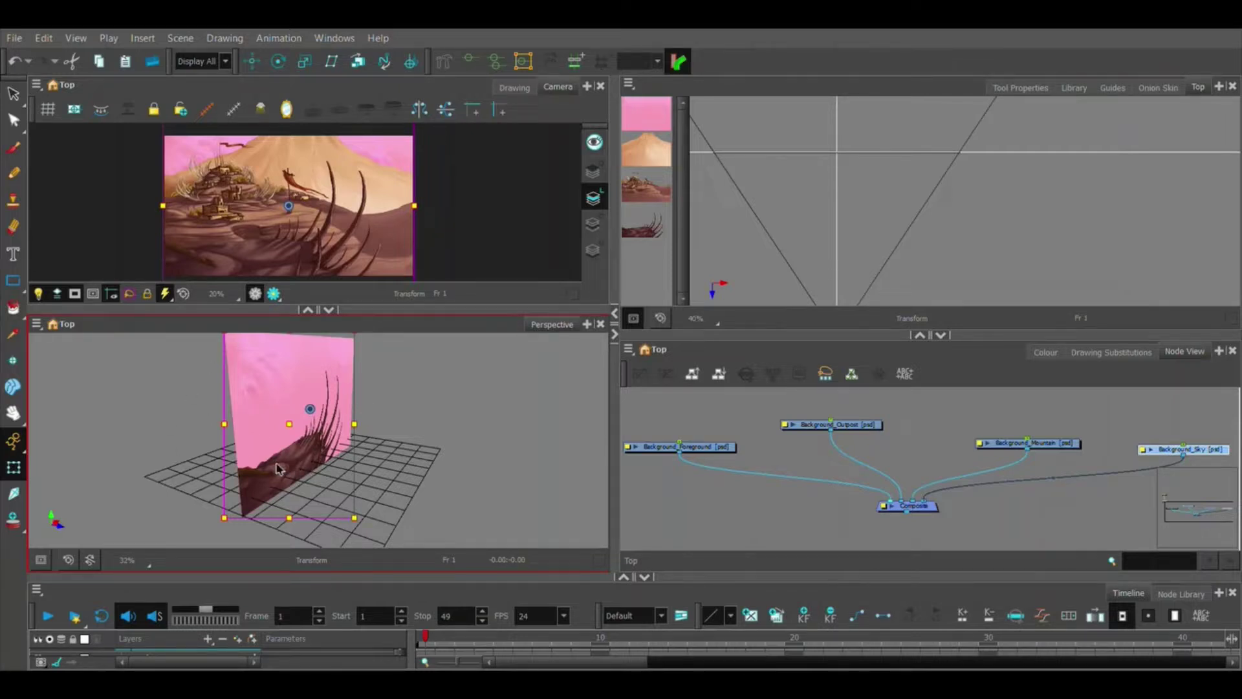
{"action": "scroll", "coordinate": [840, 195], "scroll_direction": "down", "scroll_amount": 1}
{"action": "scroll", "coordinate": [841, 256], "scroll_direction": "down", "scroll_amount": 1}
{"action": "scroll", "coordinate": [839, 260], "scroll_direction": "down", "scroll_amount": 1}
{"action": "scroll", "coordinate": [834, 282], "scroll_direction": "up", "scroll_amount": 1}
{"action": "scroll", "coordinate": [842, 266], "scroll_direction": "down", "scroll_amount": 1}
{"action": "scroll", "coordinate": [843, 267], "scroll_direction": "down", "scroll_amount": 1}
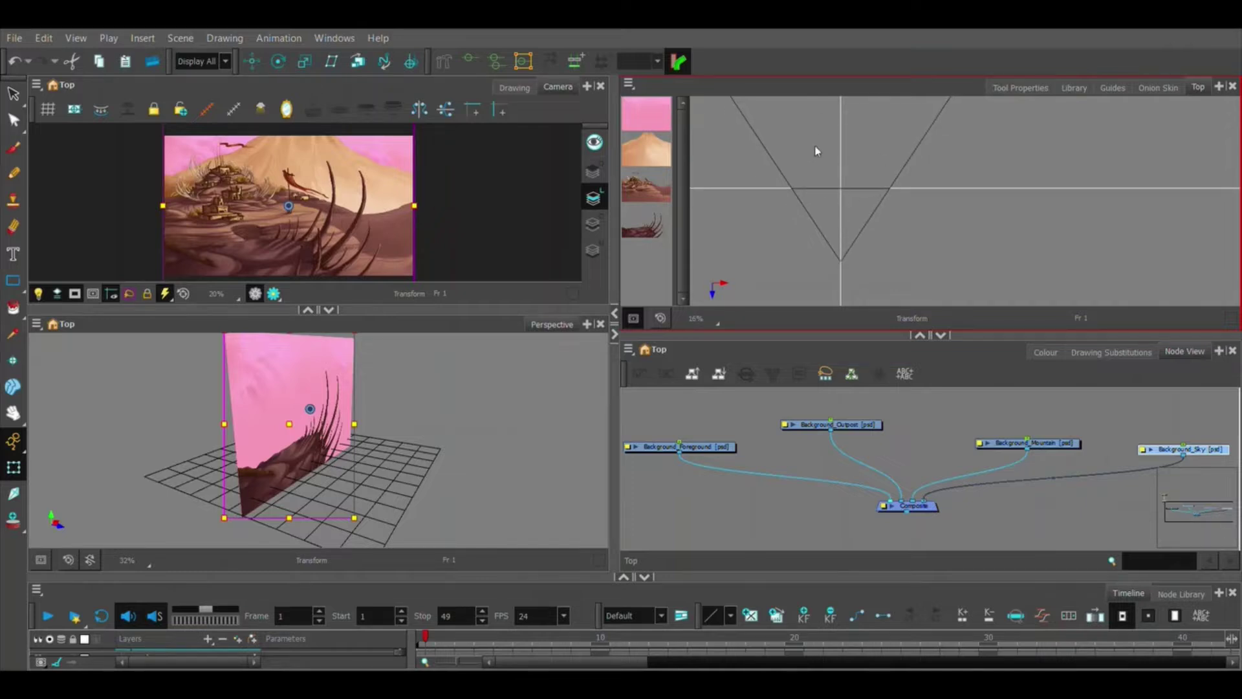
{"action": "scroll", "coordinate": [954, 244], "scroll_direction": "up", "scroll_amount": 3}
{"action": "scroll", "coordinate": [934, 217], "scroll_direction": "up", "scroll_amount": 3}
{"action": "scroll", "coordinate": [903, 206], "scroll_direction": "up", "scroll_amount": 3}
{"action": "scroll", "coordinate": [893, 216], "scroll_direction": "up", "scroll_amount": 2}
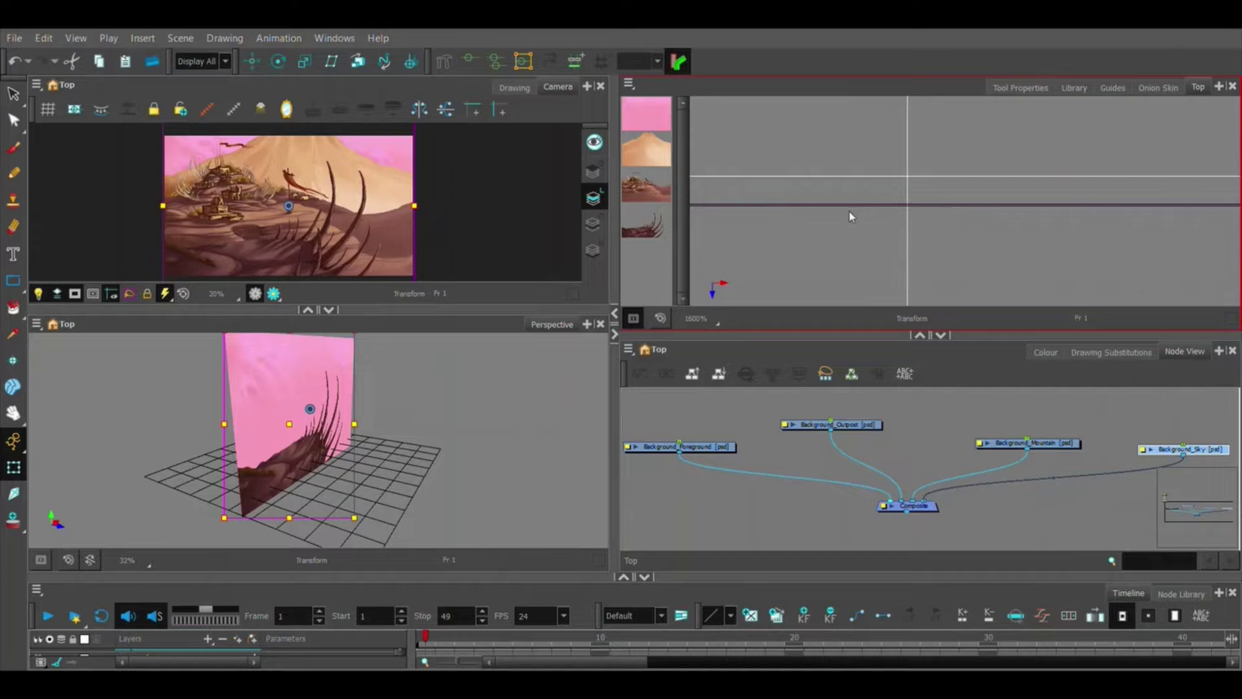
{"action": "scroll", "coordinate": [883, 209], "scroll_direction": "down", "scroll_amount": 2}
{"action": "scroll", "coordinate": [883, 210], "scroll_direction": "down", "scroll_amount": 3}
{"action": "scroll", "coordinate": [884, 211], "scroll_direction": "down", "scroll_amount": 2}
{"action": "scroll", "coordinate": [884, 212], "scroll_direction": "up", "scroll_amount": 3}
{"action": "scroll", "coordinate": [790, 207], "scroll_direction": "up", "scroll_amount": 2}
{"action": "scroll", "coordinate": [808, 200], "scroll_direction": "down", "scroll_amount": 5}
- Play back the camera pan in the timeline, then return to the first frame
{"action": "left_click", "coordinate": [425, 648]}
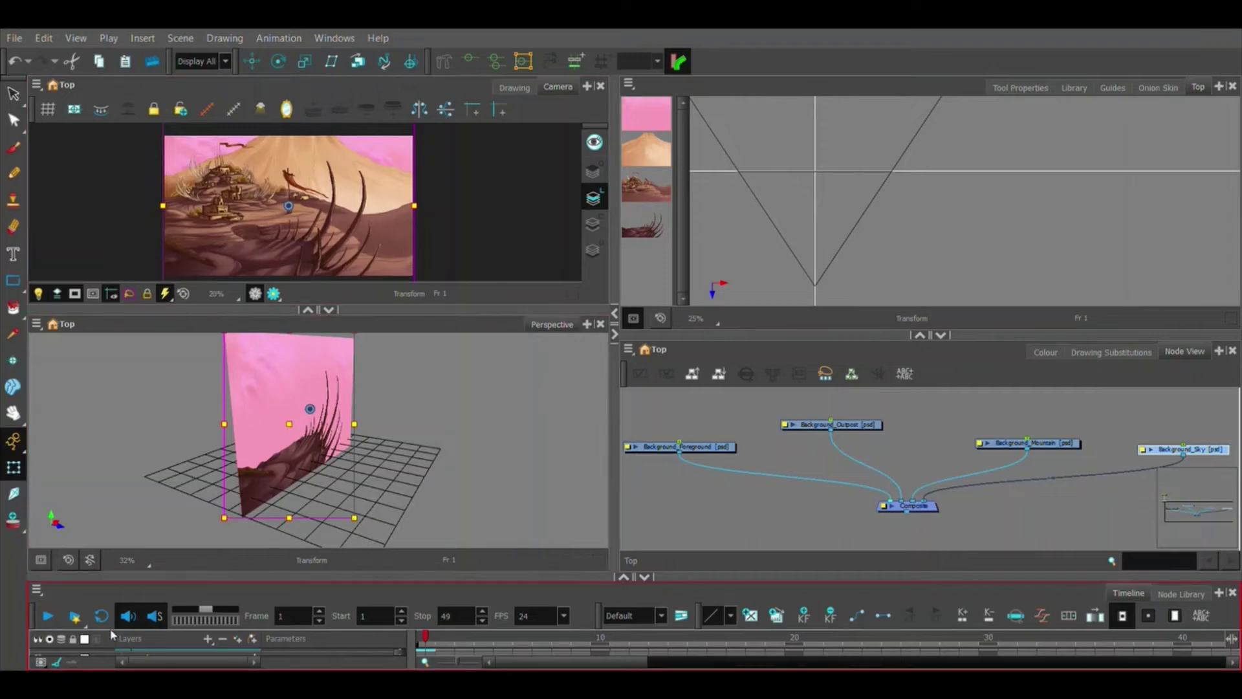
{"action": "left_click", "coordinate": [52, 618]}
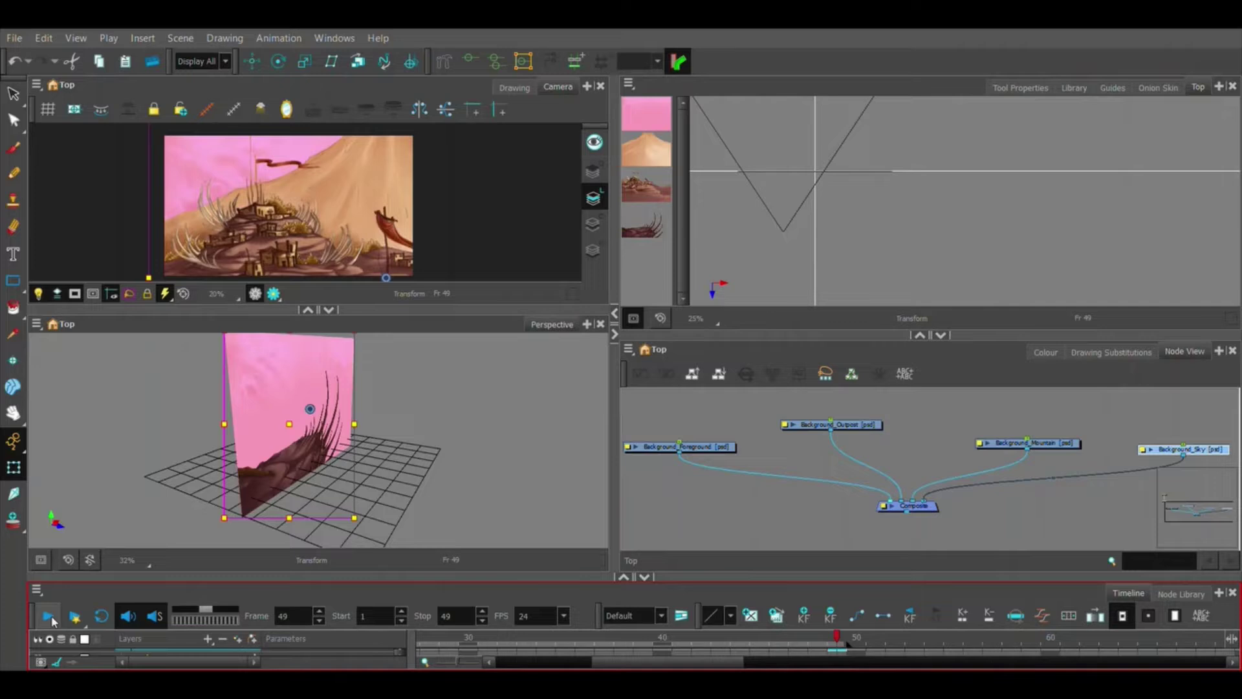
{"action": "left_click", "coordinate": [791, 148]}
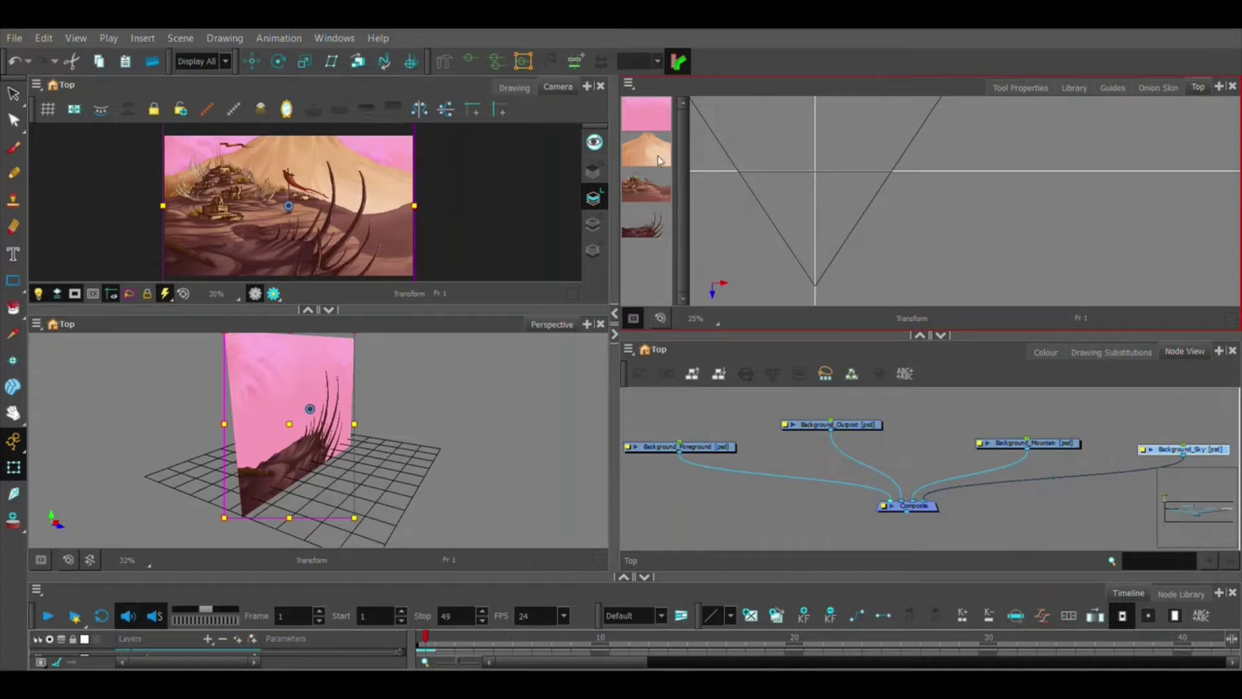
- Test-drag the foreground layer in depth toward the camera, then restore its original depth
{"action": "left_click", "coordinate": [652, 236]}
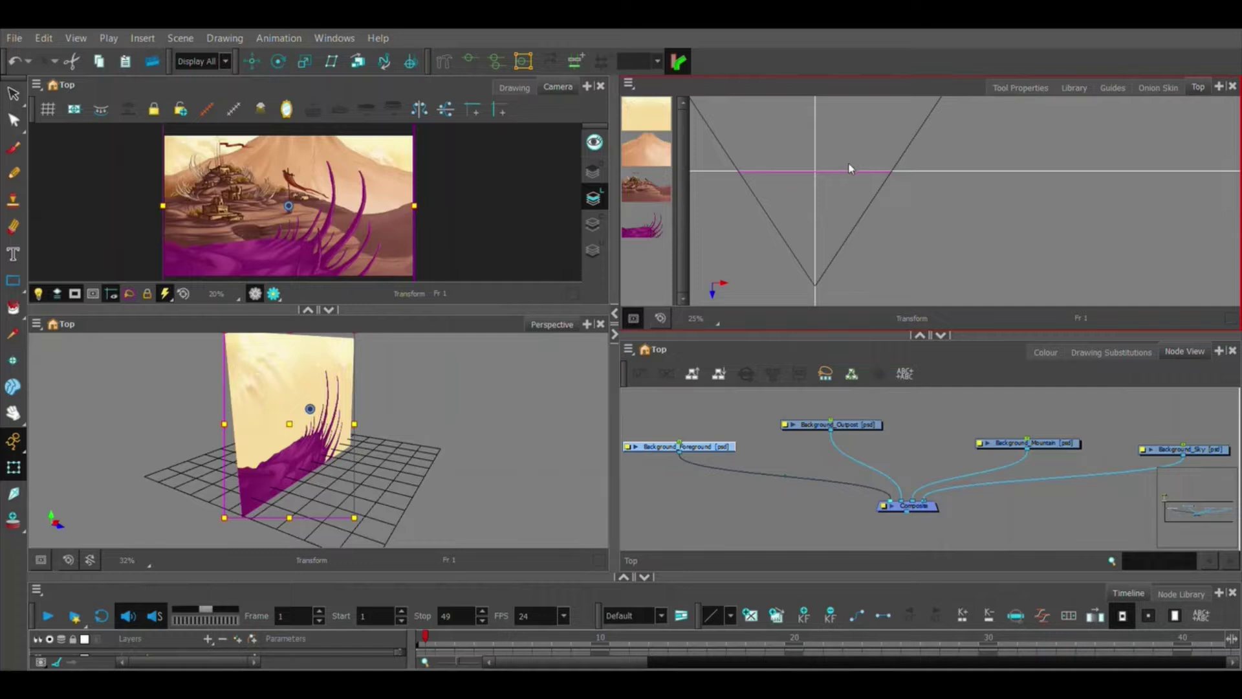
{"action": "scroll", "coordinate": [850, 169], "scroll_direction": "up", "scroll_amount": 3}
{"action": "scroll", "coordinate": [771, 195], "scroll_direction": "up", "scroll_amount": 2}
{"action": "scroll", "coordinate": [763, 201], "scroll_direction": "up", "scroll_amount": 3}
{"action": "scroll", "coordinate": [767, 202], "scroll_direction": "up", "scroll_amount": 2}
{"action": "scroll", "coordinate": [763, 196], "scroll_direction": "up", "scroll_amount": 1}
{"action": "scroll", "coordinate": [759, 214], "scroll_direction": "up", "scroll_amount": 1}
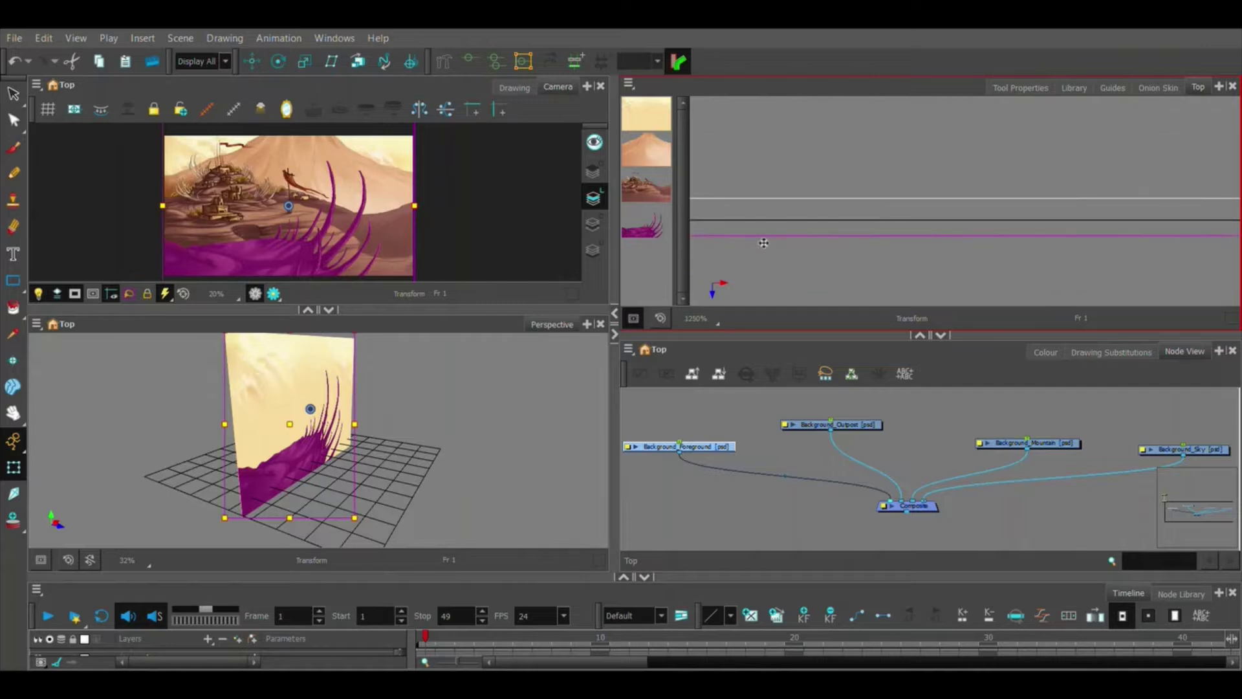
{"action": "left_click_drag", "start_coordinate": [761, 240], "coordinate": [763, 250]}
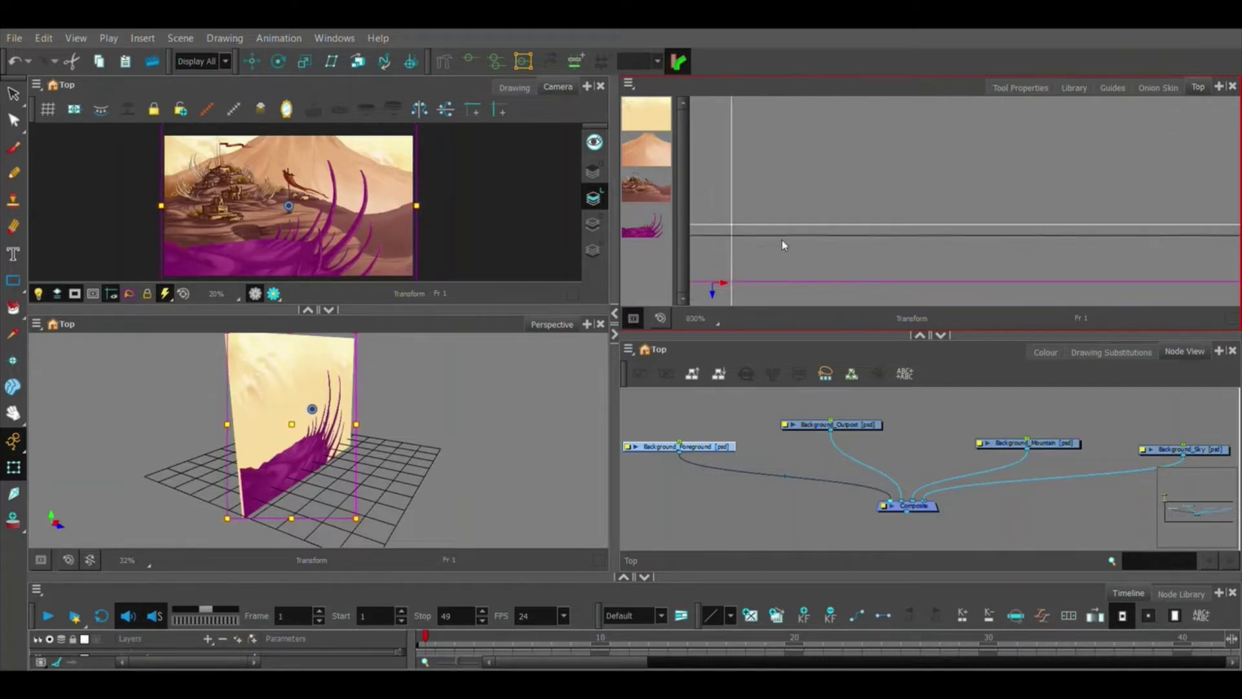
{"action": "scroll", "coordinate": [791, 254], "scroll_direction": "down", "scroll_amount": 2}
{"action": "scroll", "coordinate": [793, 243], "scroll_direction": "down", "scroll_amount": 2}
{"action": "scroll", "coordinate": [798, 230], "scroll_direction": "down", "scroll_amount": 1}
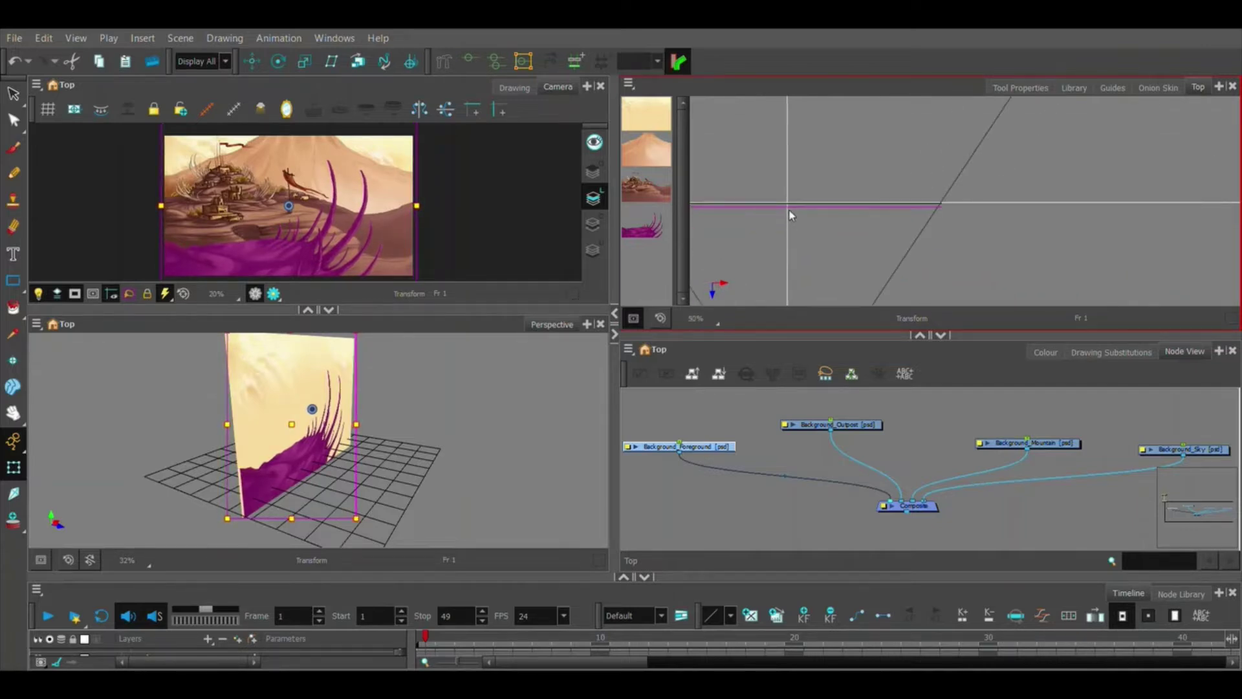
{"action": "left_click_drag", "start_coordinate": [792, 214], "coordinate": [804, 309]}
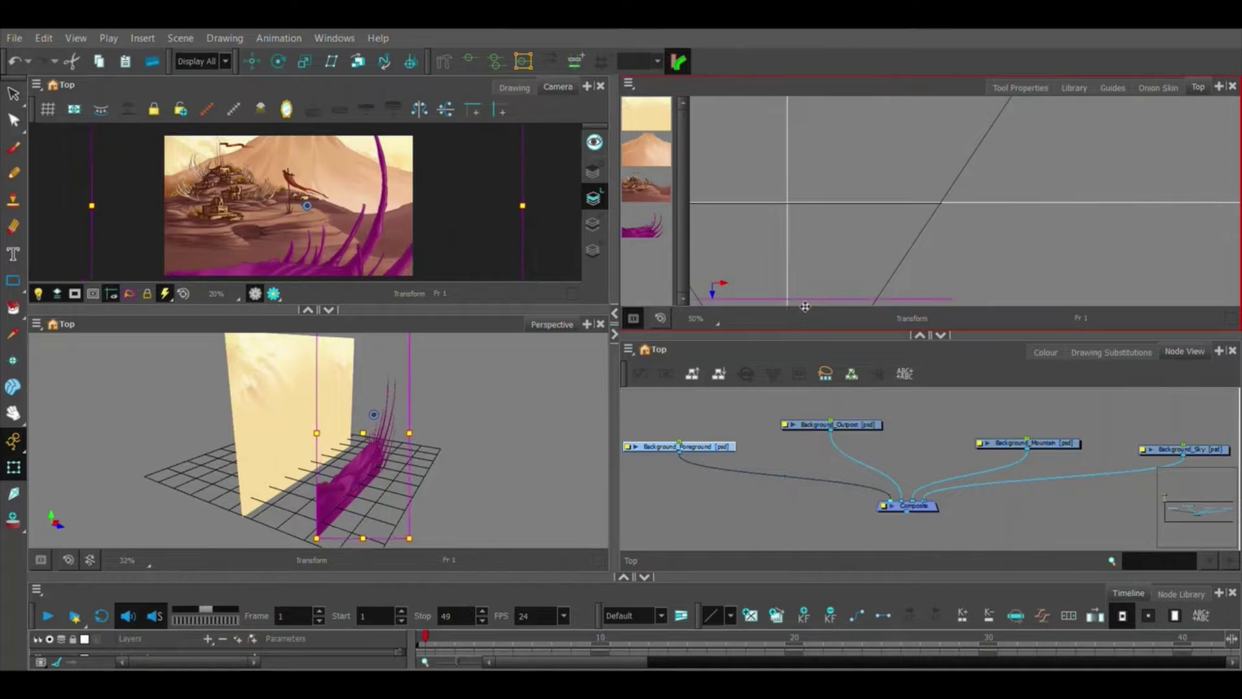
{"action": "left_click_drag", "start_coordinate": [805, 309], "coordinate": [805, 204]}
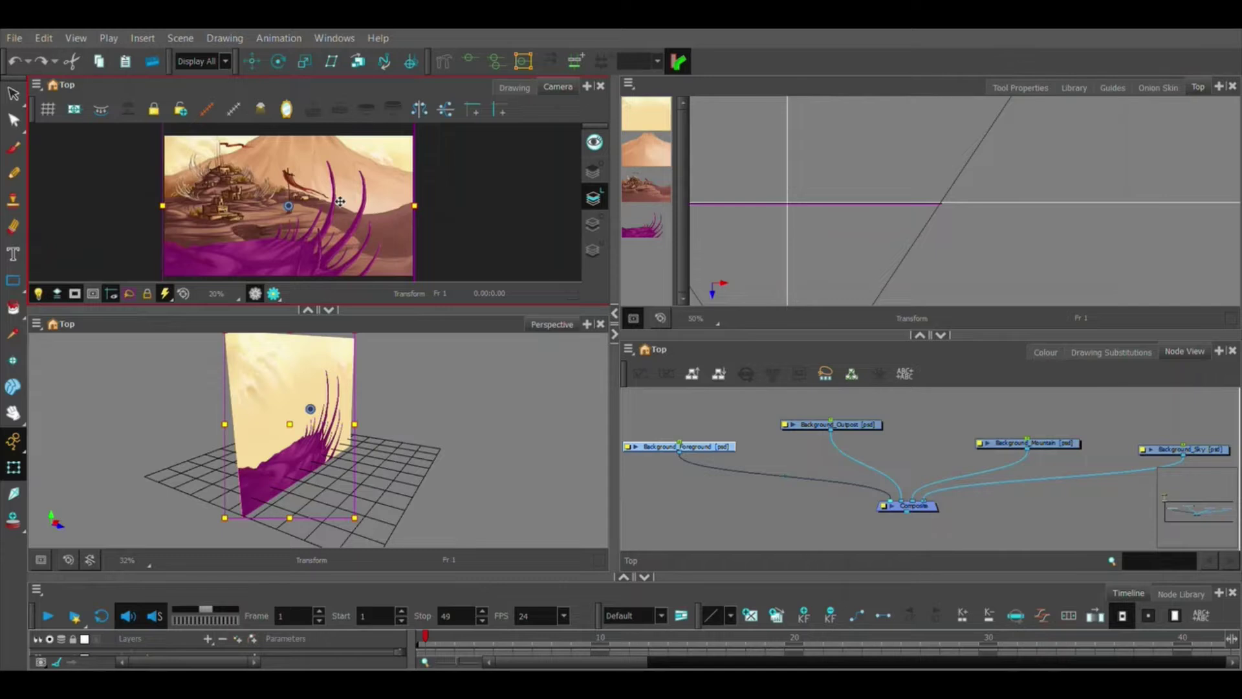
- With Maintain Size on, drag the foreground layer well toward the camera in Top view
{"action": "left_click", "coordinate": [357, 62]}
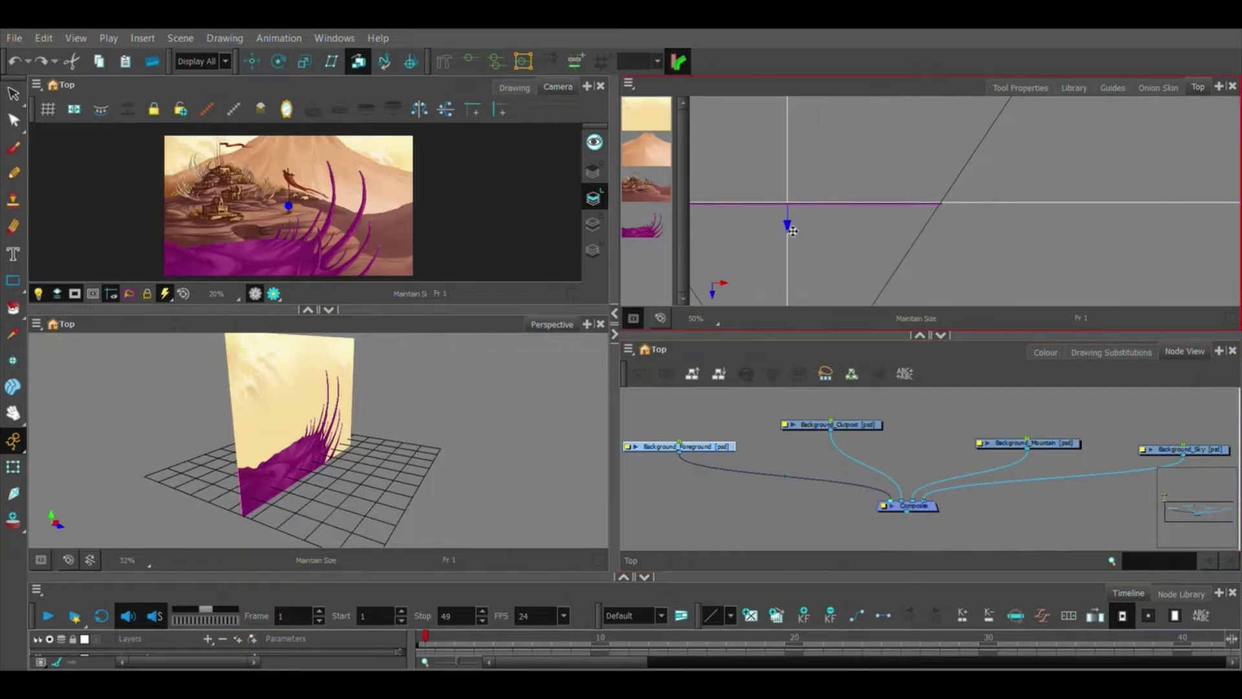
{"action": "left_click_drag", "start_coordinate": [792, 229], "coordinate": [790, 285]}
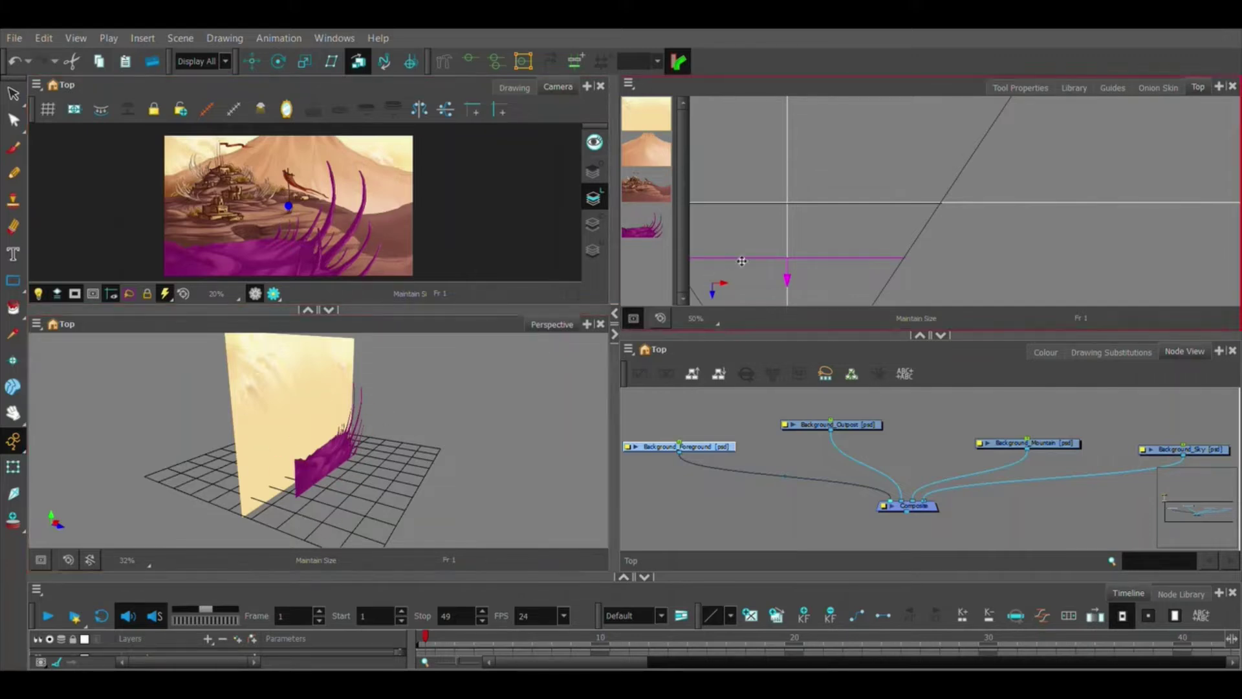
{"action": "left_click_drag", "start_coordinate": [789, 289], "coordinate": [789, 337]}
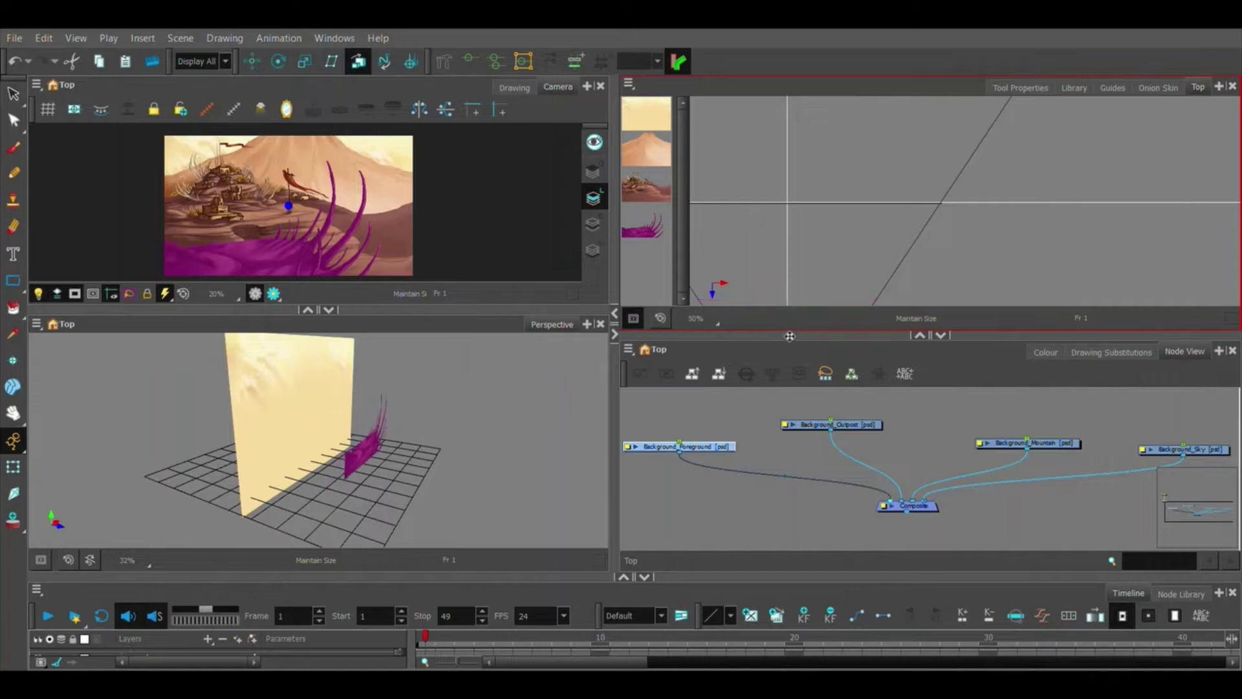
- Push the Mountain layer back, then the Sky layer far behind it, fine-tuning depth
{"action": "left_click", "coordinate": [642, 185]}
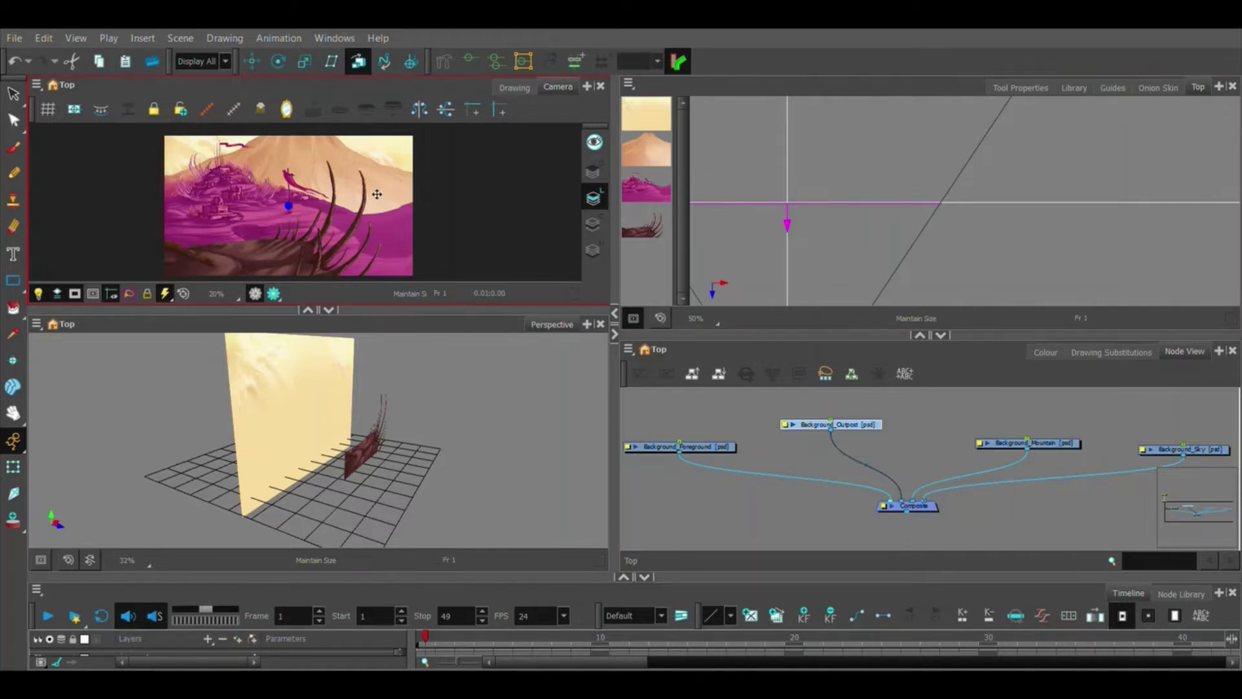
{"action": "left_click", "coordinate": [645, 149]}
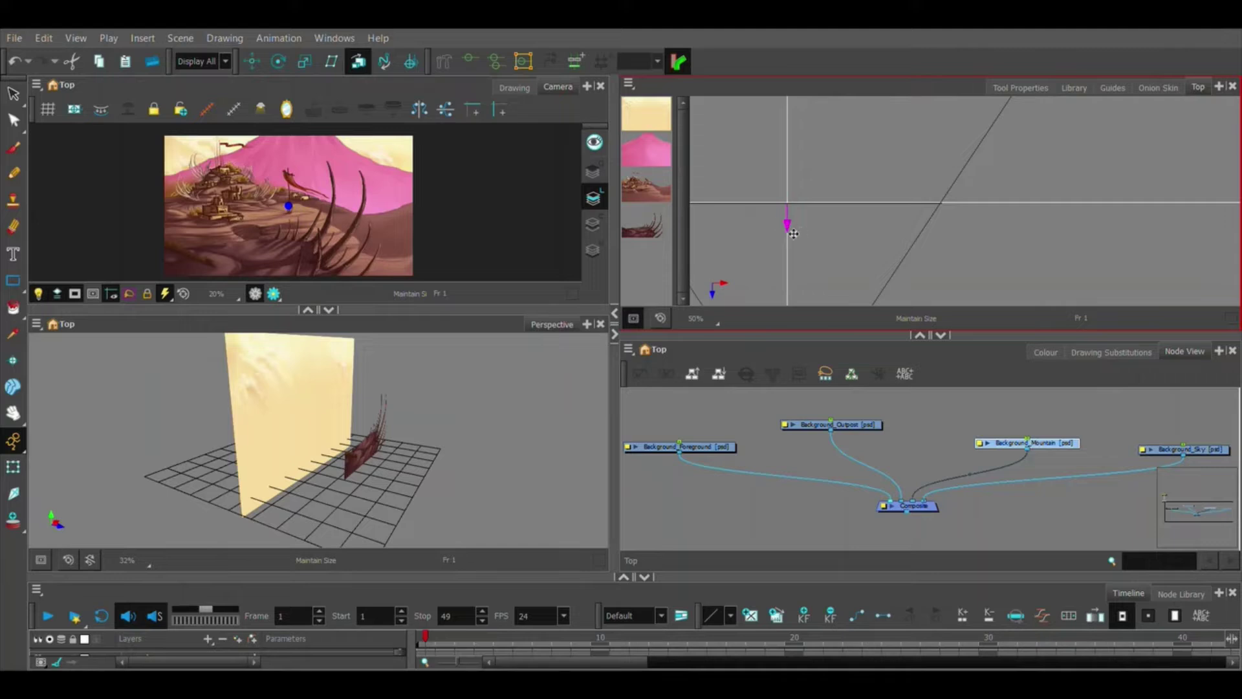
{"action": "left_click_drag", "start_coordinate": [793, 233], "coordinate": [785, 165]}
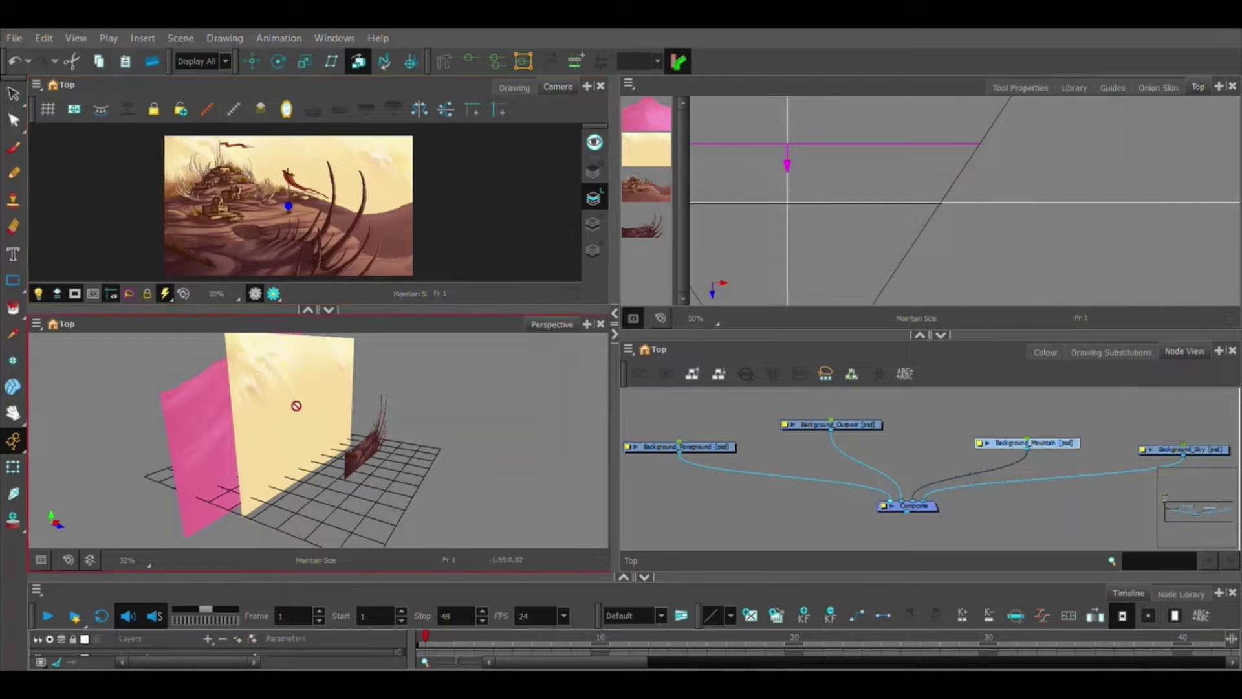
{"action": "mouse_move", "coordinate": [787, 165]}
{"action": "left_mouse_down"}
{"action": "mouse_move", "coordinate": [785, 224]}
{"action": "mouse_move", "coordinate": [790, 112]}
{"action": "left_mouse_up"}
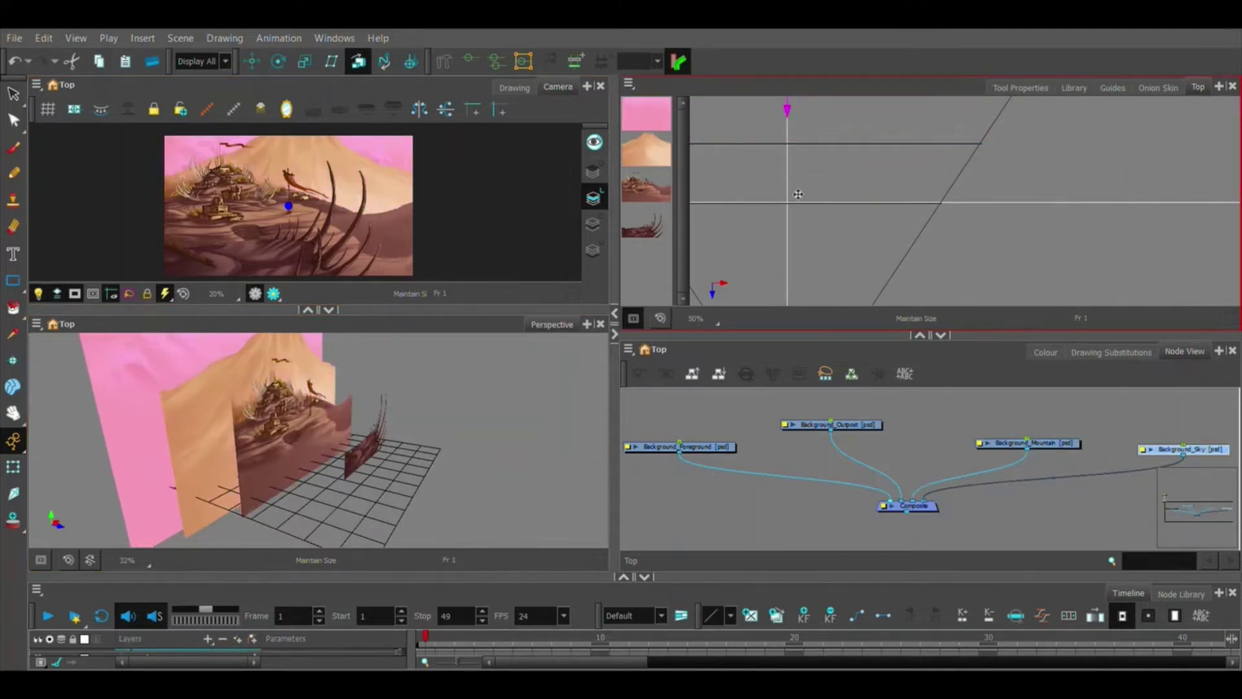
{"action": "scroll", "coordinate": [799, 195], "scroll_direction": "down", "scroll_amount": 3}
{"action": "mouse_move", "coordinate": [798, 193]}
{"action": "left_mouse_down"}
{"action": "mouse_move", "coordinate": [796, 211]}
{"action": "mouse_move", "coordinate": [798, 183]}
{"action": "left_mouse_up"}
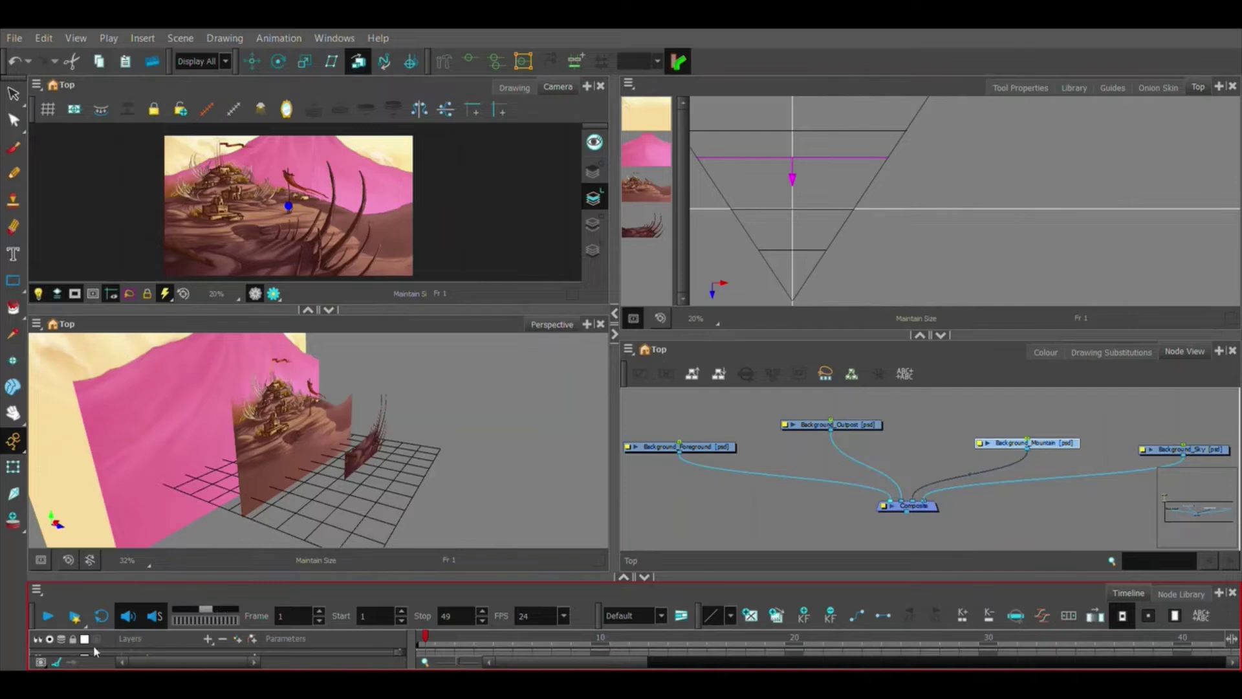
- Play the multiplane camera pan and stop it at frame 22
{"action": "left_click", "coordinate": [47, 616]}
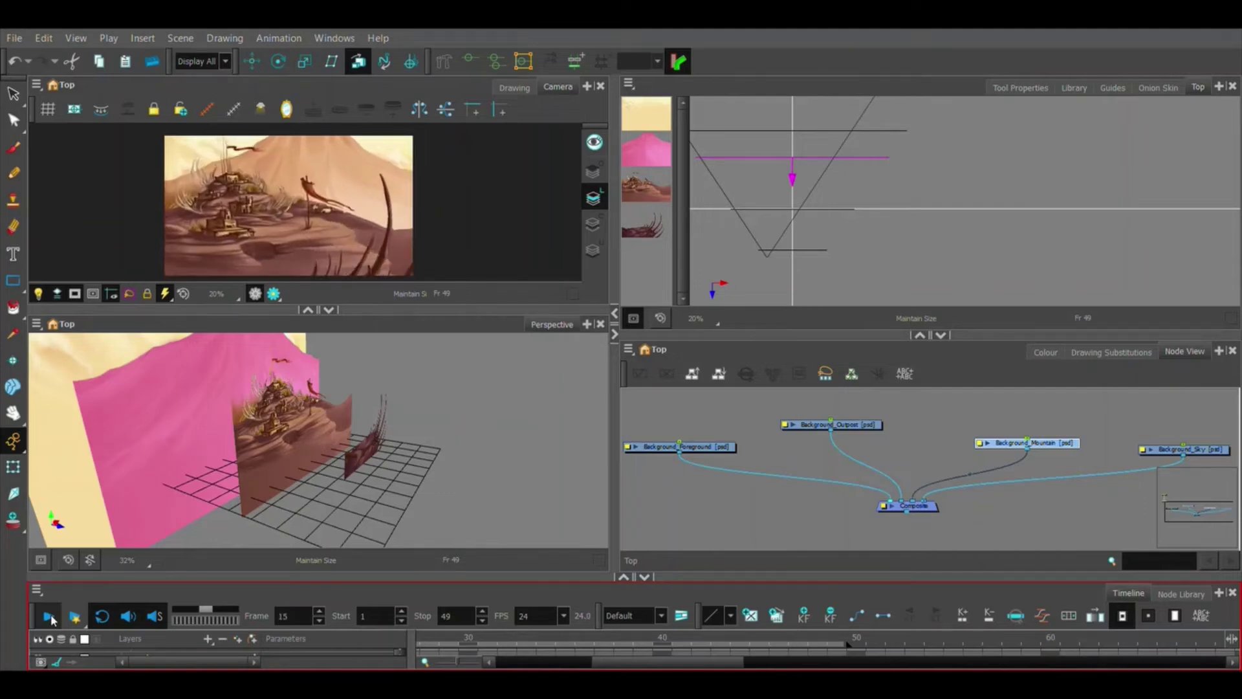
{"action": "left_click", "coordinate": [800, 135]}
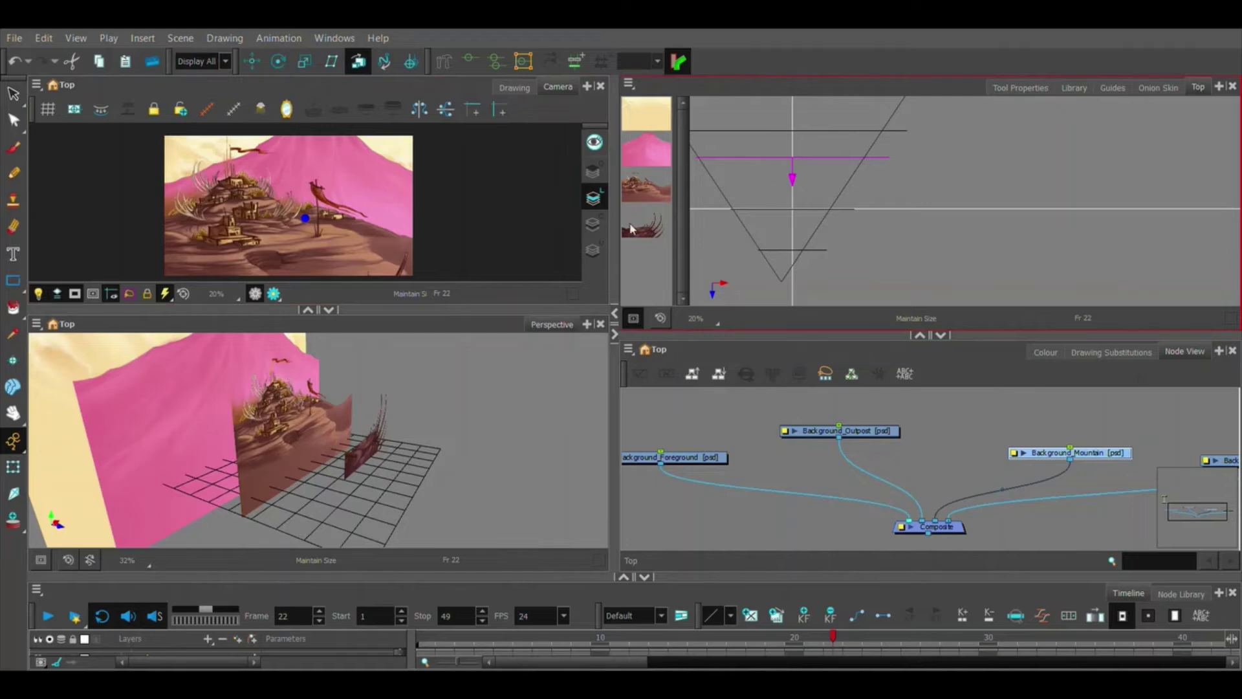